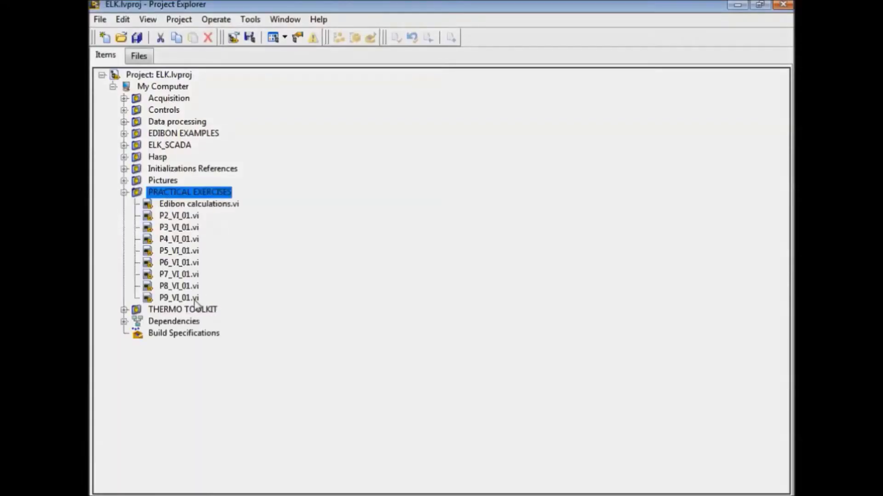
Open the P9_VI_01 exercise VI from the PRACTICAL EXERCISES folder.
double_click(195, 300)
Inspect P9_VI_01's block diagram, then close the VI.
key(ctrl+e)
drag(412, 494, 475, 494)
scroll(436, 270, right, 9)
key(ctrl+e)
key(ctrl+w)
Open the H20 Phase Diagram VI and browse its block diagram.
double_click(188, 438)
key(ctrl+e)
drag(432, 494, 603, 484)
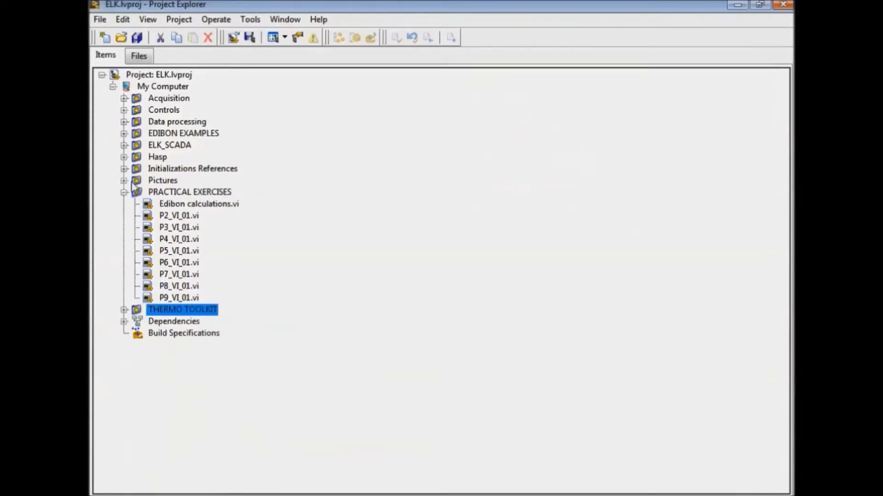
Open the ELK_SCADA VI from the ELK_SCADA folder and browse its panel.
click(124, 192)
click(124, 145)
double_click(172, 156)
click(430, 169)
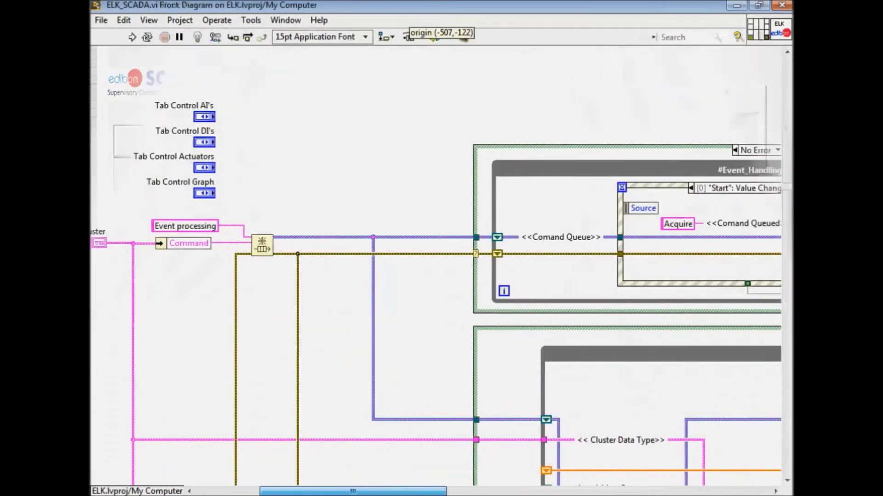
scroll(435, 262, right, 10)
scroll(435, 266, right, 10)
drag(544, 491, 663, 491)
drag(663, 491, 682, 490)
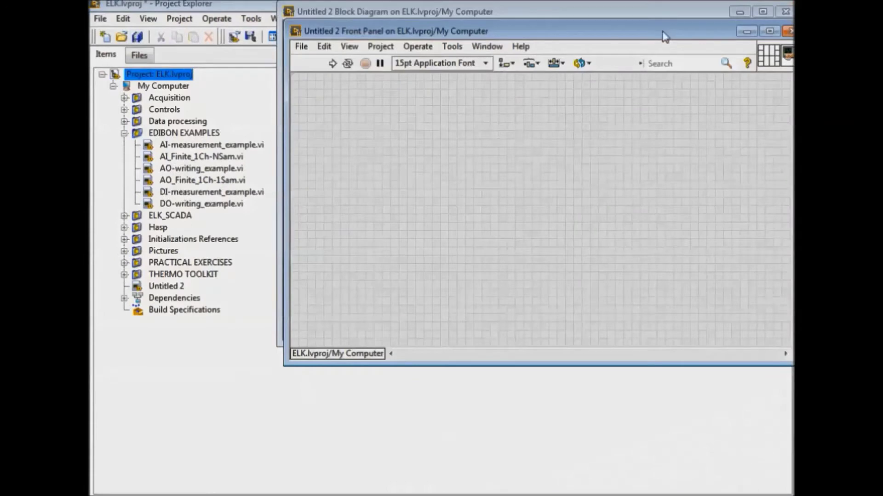
Maximize the new VI's front panel and block diagram windows.
double_click(663, 32)
key(ctrl+e)
double_click(570, 12)
click(100, 20)
Save the new VI as LEVEL_CONTROL_PID.
click(114, 105)
text(LEVEL_CONTROL_PID)
key(Return)
Draw a While Loop across the block diagram.
right_click(266, 202)
mouse_move(250, 54)
click(390, 92)
drag(187, 82, 702, 393)
Draw a raised beveled box decoration across the front panel.
key(ctrl+e)
right_click(152, 115)
click(260, 331)
click(404, 239)
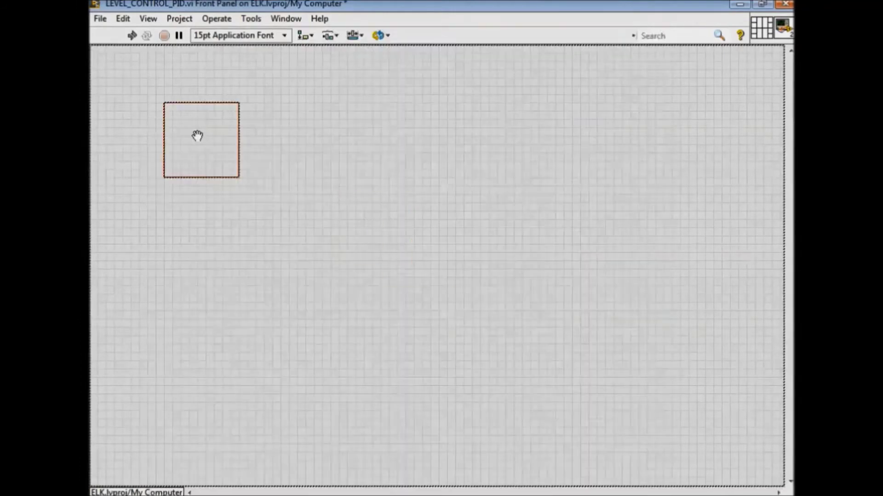
drag(98, 53, 777, 466)
Place a STOP button on the front panel.
right_click(157, 466)
mouse_move(264, 194)
click(481, 379)
drag(114, 410, 189, 443)
scroll(272, 400, down, 6)
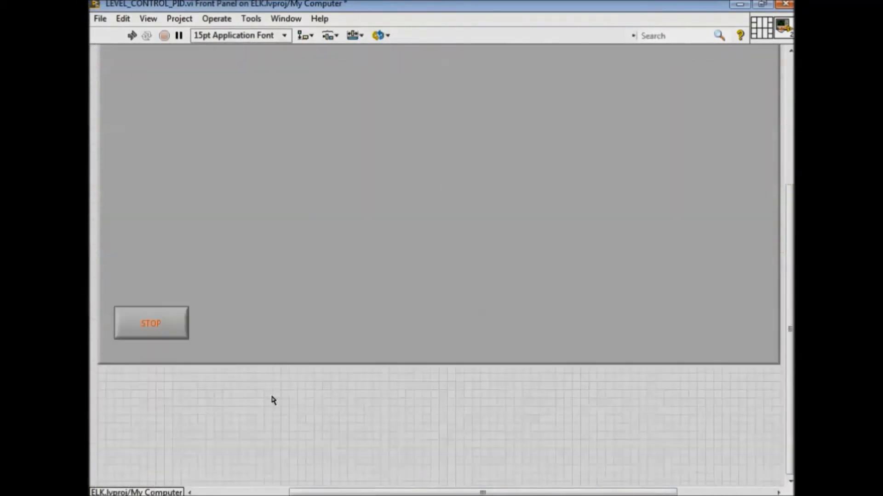
Add error in and error out clusters to the panel via Quick Drop.
key(ctrl+space)
text(ERR)
key(Return)
click(239, 396)
key(ctrl+space)
text(ERR)
key(Down)
key(Return)
click(369, 380)
scroll(357, 292, up, 5)
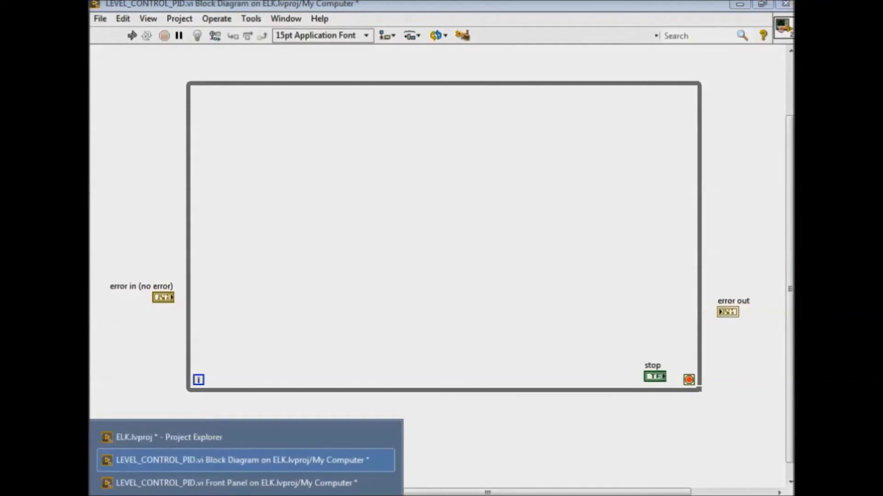
Drop AI_Finite_1Ch-NSam.vi into the loop and wire error in through it to error out.
click(152, 435)
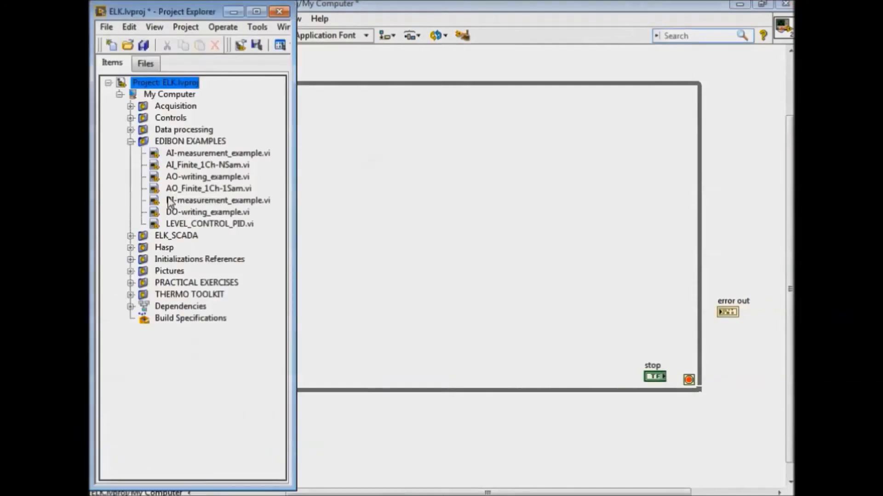
drag(179, 166, 231, 304)
click(172, 298)
click(216, 305)
click(235, 305)
click(723, 310)
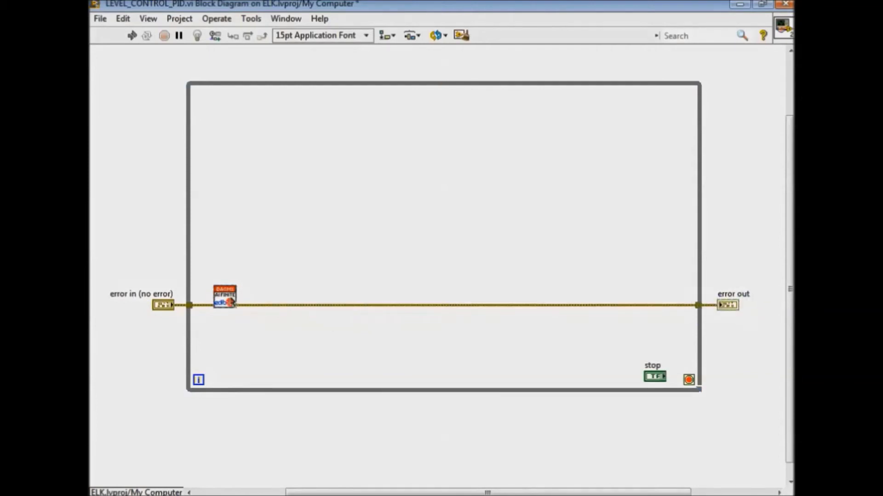
click(231, 302)
key(shift+Right)
key(shift+Right)
key(shift+Right)
key(shift+Right)
key(shift+Right)
key(shift+Right)
key(shift+Right)
key(shift+Right)
key(shift+Right)
key(shift+Right)
key(shift+Right)
key(shift+Right)
key(shift+Right)
key(shift+Right)
Create an AI Single Channel constant and AI_x_GAIN and AI_x_OFFSET controls on the subVI.
right_click(292, 289)
mouse_move(384, 299)
click(459, 295)
right_click(297, 301)
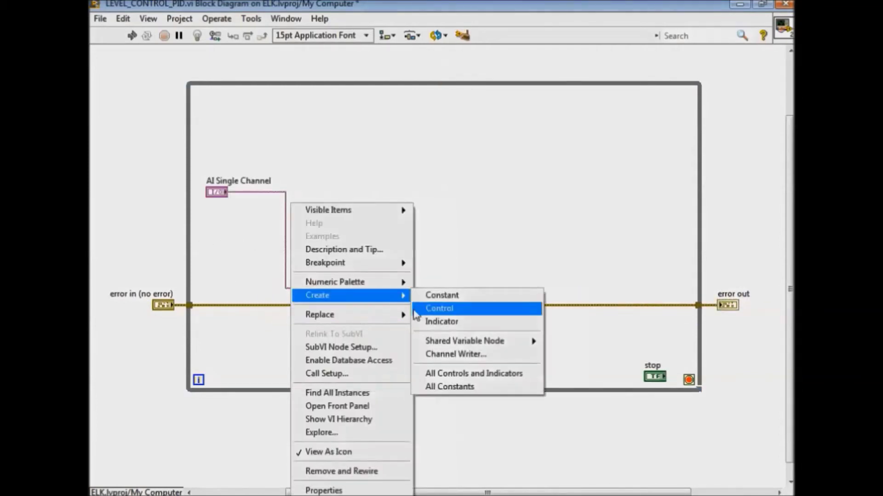
click(439, 309)
right_click(295, 300)
click(439, 308)
Add an SN level indicator to the subVI output and run the VI, reading 158,14.
right_click(305, 284)
mouse_move(420, 298)
click(509, 327)
text(SN-1)
key(ctrl+e)
key(ctrl+r)
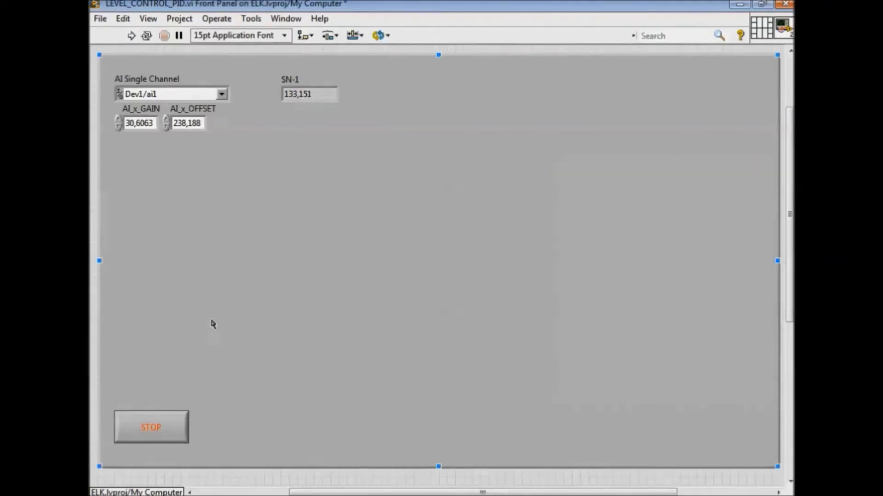
Add AO_Finite_1Ch-1Sam.vi to the loop and route the error wire through it.
key(ctrl+e)
click(221, 495)
click(190, 435)
drag(224, 194, 409, 299)
click(442, 292)
click(442, 305)
key(Delete)
click(464, 292)
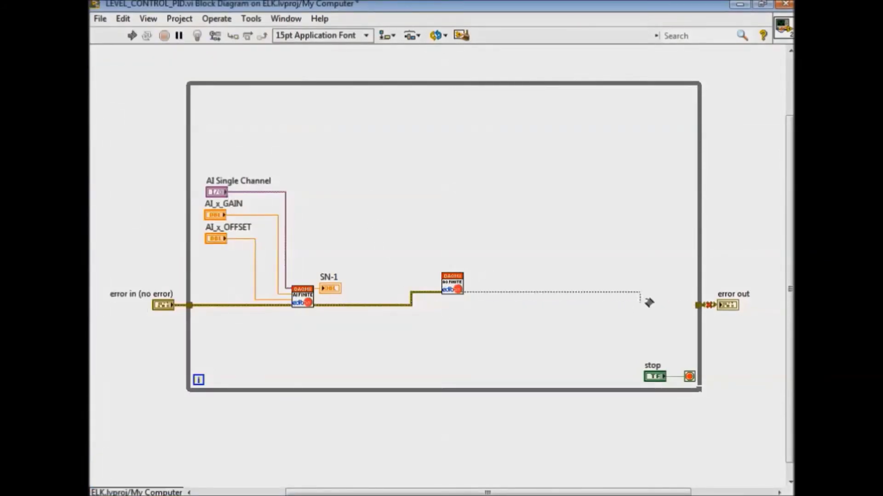
click(697, 305)
drag(452, 282, 452, 295)
Create an Ao Single channel constant and an AO_INPUT control on the AO subVI.
right_click(443, 291)
mouse_move(551, 296)
click(646, 294)
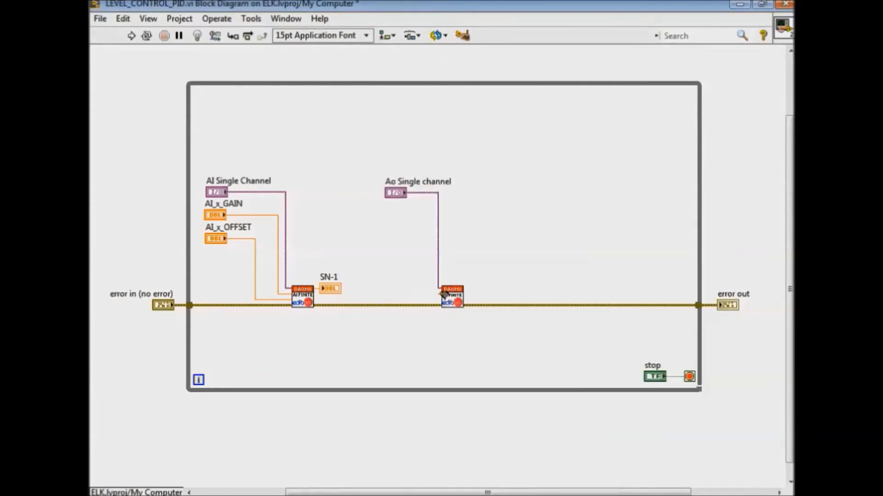
right_click(442, 292)
click(598, 308)
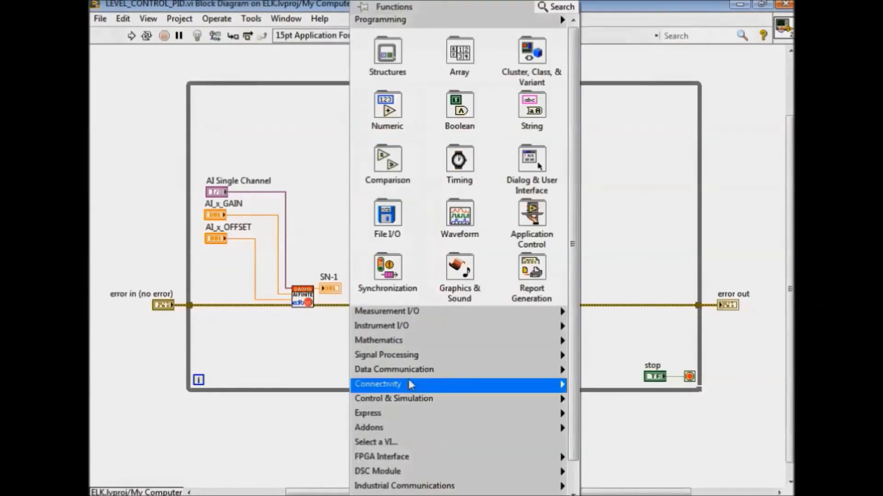
Place a PID block inside the while loop.
mouse_move(407, 402)
mouse_move(582, 415)
click(244, 350)
click(337, 155)
Give the PID output range and gains constants plus a wired setpoint control.
drag(441, 83, 441, 48)
drag(329, 156, 332, 99)
right_click(340, 86)
mouse_move(457, 194)
click(525, 195)
right_click(329, 99)
mouse_move(415, 207)
click(510, 206)
right_click(330, 90)
right_click(331, 94)
mouse_move(429, 193)
click(494, 206)
Feed SN-1 into the PID and drive the AO subVI from the PID output, replacing AO_INPUT.
click(321, 288)
click(329, 108)
drag(334, 289, 352, 286)
click(394, 223)
key(Delete)
click(352, 91)
click(400, 224)
Add a Bundle by Name node with an SN-1 and SETPOINT cluster constant.
right_click(568, 194)
mouse_move(518, 60)
click(370, 102)
click(611, 118)
right_click(611, 119)
mouse_move(653, 205)
click(519, 203)
drag(610, 124, 600, 136)
Wire the level and setpoint into the bundle and enlarge the while loop.
click(326, 116)
click(584, 118)
click(298, 130)
click(252, 88)
click(585, 129)
scroll(542, 132, up, 1)
click(457, 86)
drag(443, 85, 443, 75)
Place a Waveform Chart on the panel with its terminal beside the bundle.
key(ctrl+e)
right_click(93, 52)
mouse_move(276, 170)
click(346, 212)
click(220, 301)
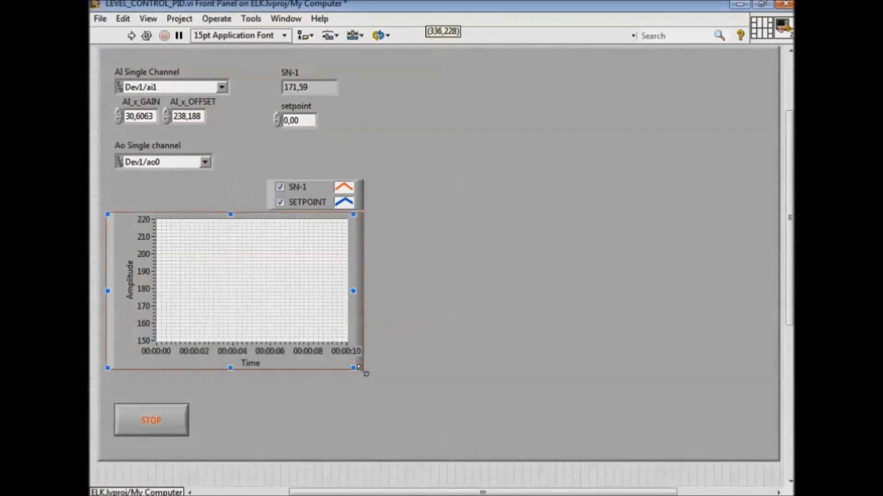
key(ctrl+e)
drag(671, 336, 674, 245)
Set the setpoint to 200 on the front panel.
key(ctrl+e)
click(303, 120)
text(2)
Add a round LED indicator (AVP-1) to the front panel.
right_click(473, 453)
mouse_move(583, 192)
click(360, 269)
click(278, 161)
key(ctrl+e)
right_click(485, 323)
Drive the AVP-1 LED from the PID output through a comparison node, then run the VI.
click(520, 325)
click(419, 338)
click(512, 326)
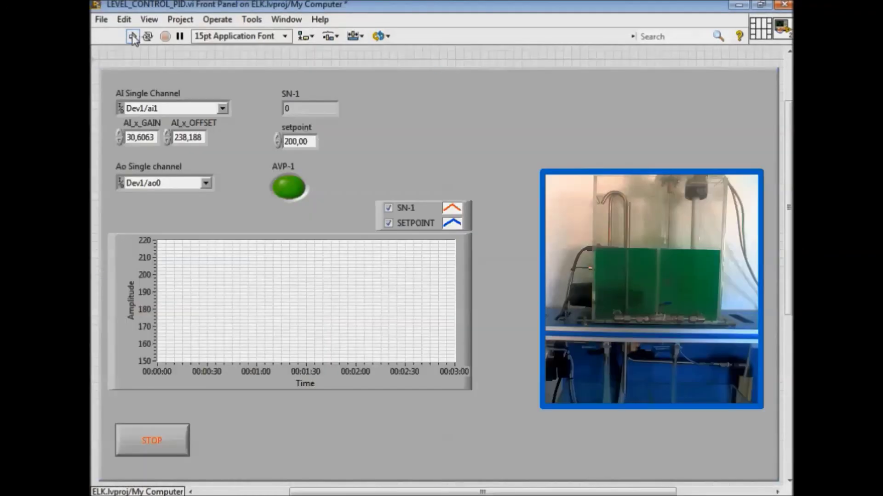
click(132, 36)
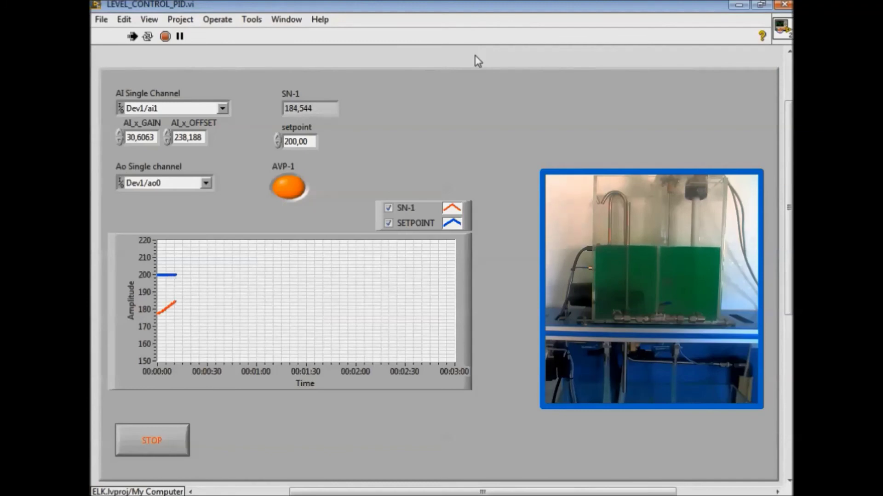